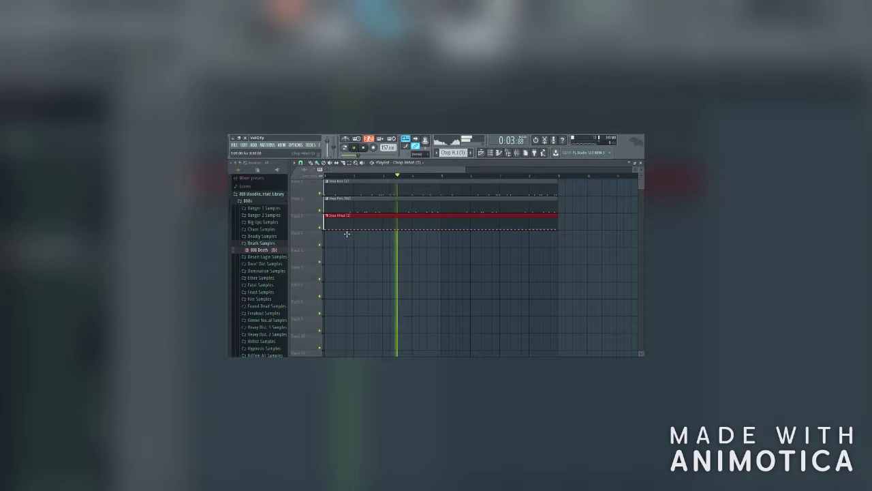
Check the second hi-hat pattern's notes, and extend its Chop Hihat [1] clip on track 4 to bar 9.
{"action": "key", "text": "F7"}
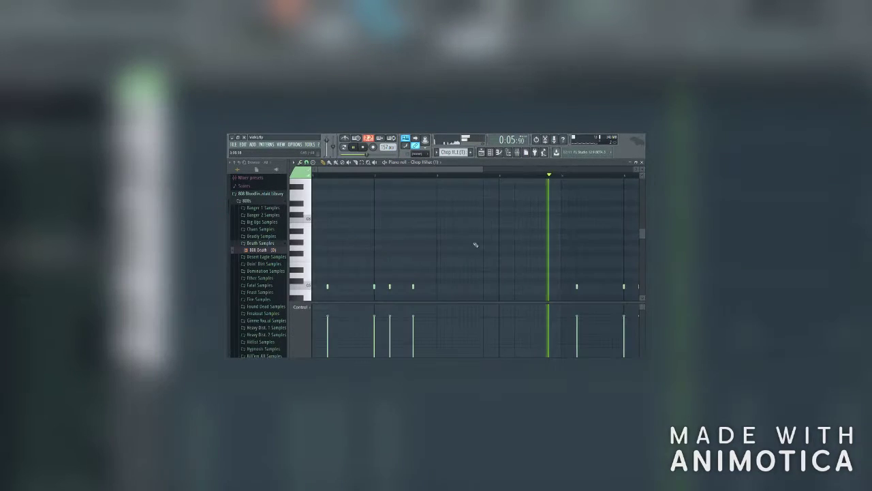
{"action": "key", "text": "F5"}
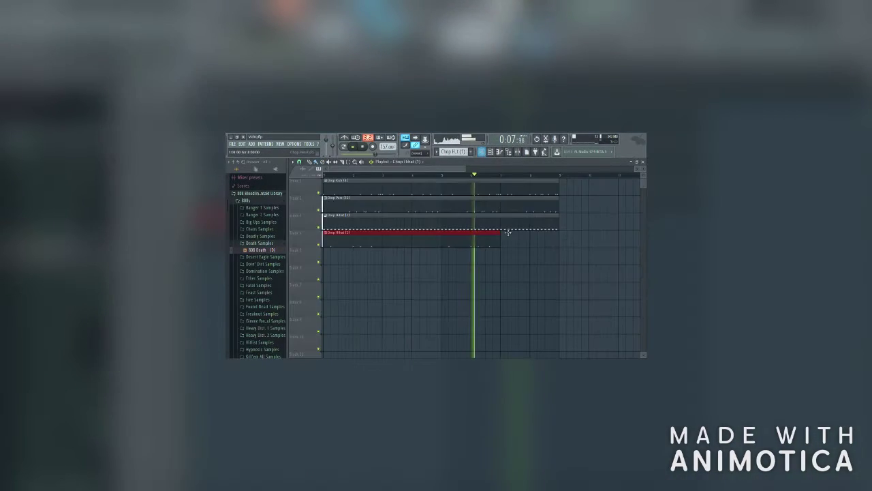
{"action": "left_click_drag", "start_coordinate": [504, 240], "coordinate": [565, 234]}
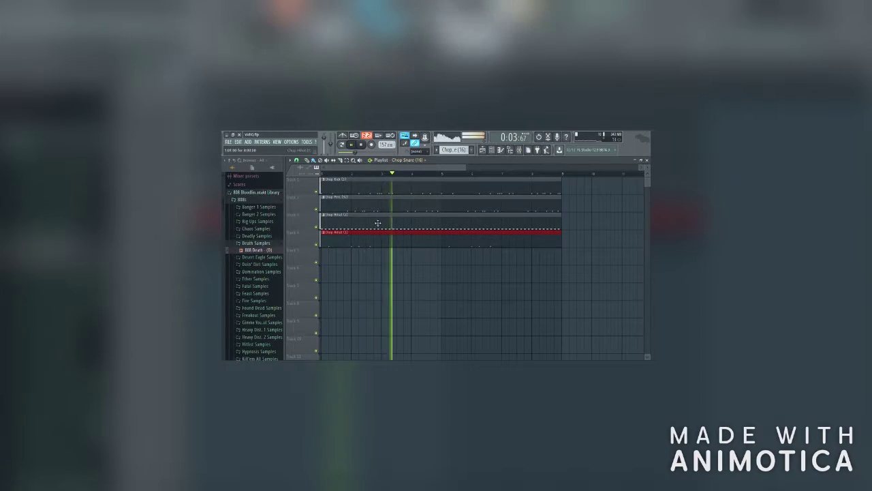
Place the Chop Snare [16], FL Keys, FL Keys #2, Morphine and 808 Death patterns at bar 1 on tracks 5 to 9.
{"action": "left_click", "coordinate": [323, 254]}
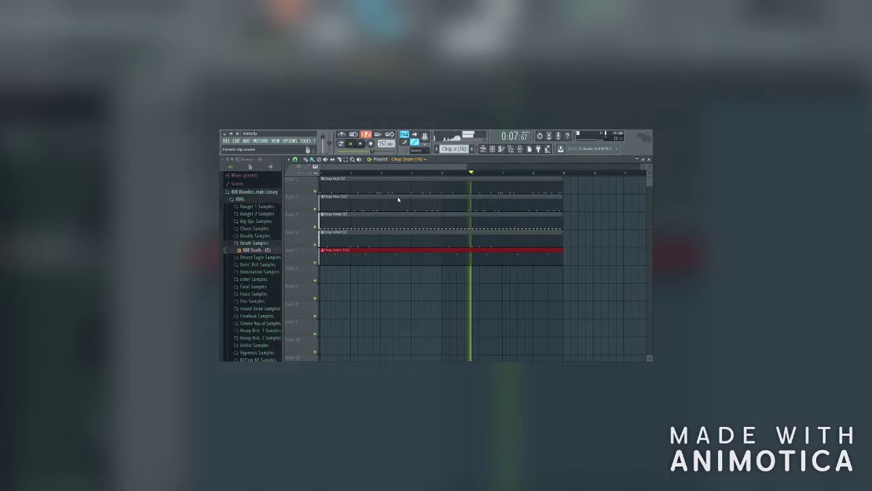
{"action": "left_click", "coordinate": [318, 279]}
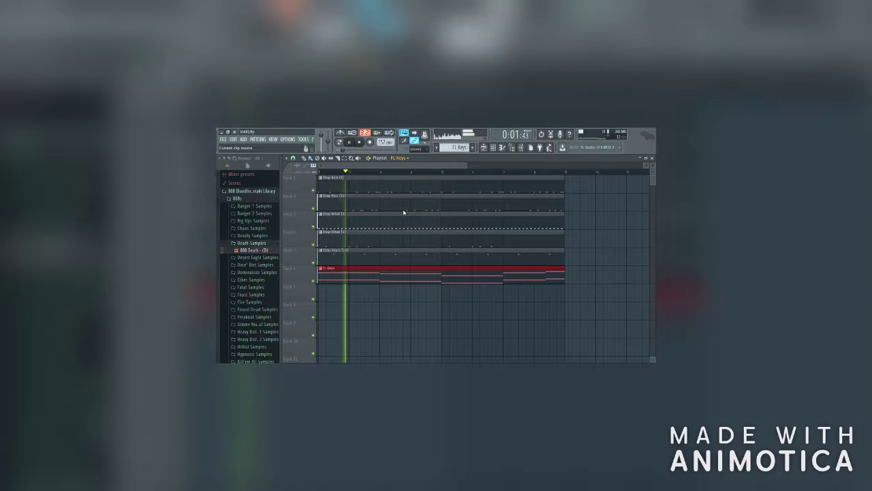
{"action": "left_click", "coordinate": [323, 293]}
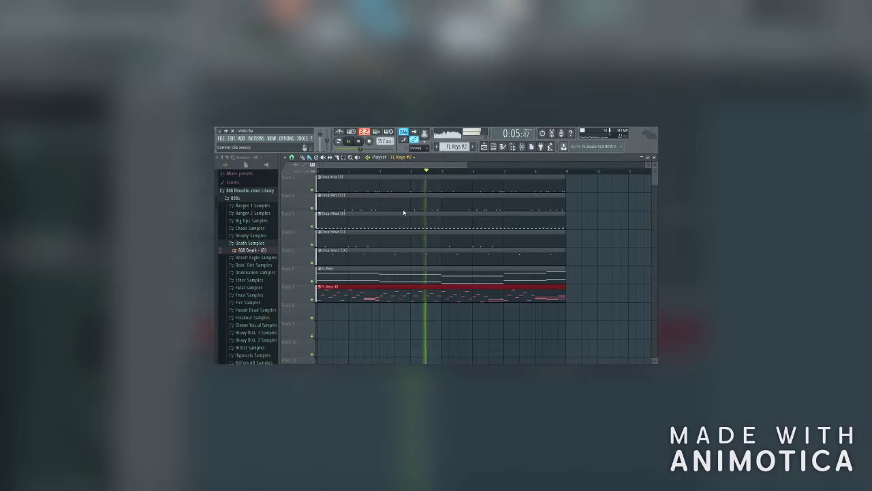
{"action": "key", "text": "KP_Add"}
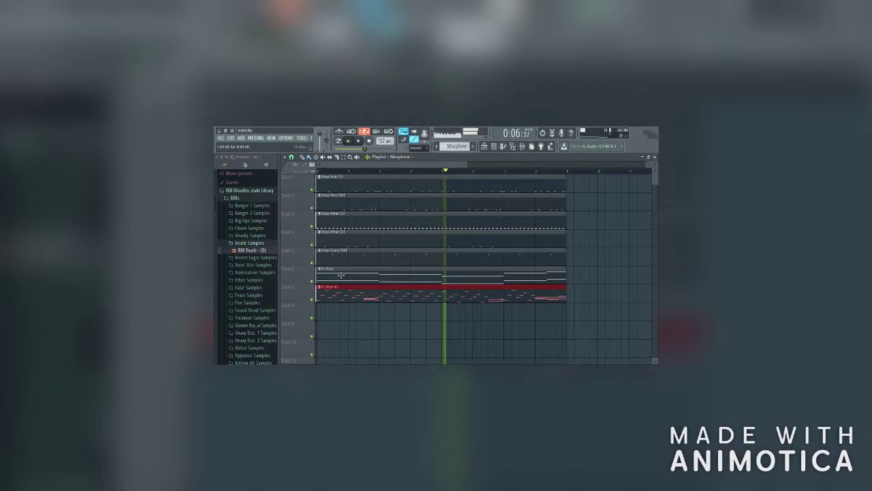
{"action": "left_click", "coordinate": [321, 308]}
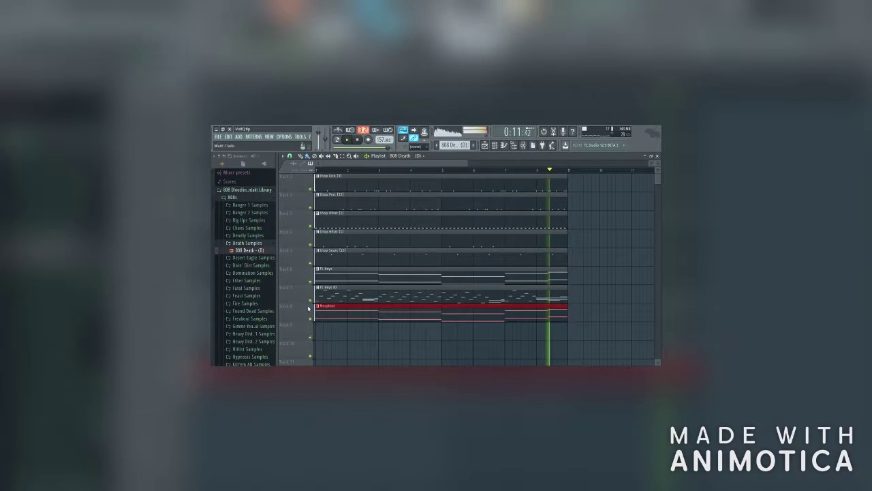
{"action": "key", "text": "KP_Subtract"}
{"action": "left_click", "coordinate": [318, 339]}
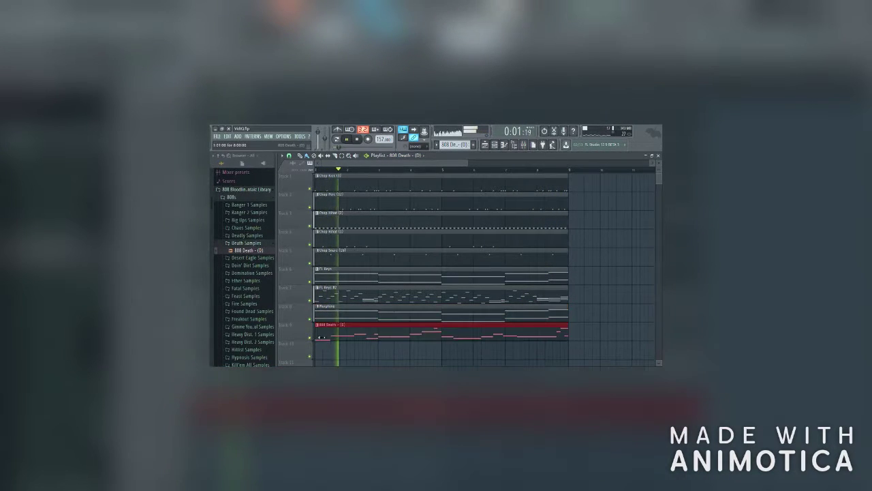
Move every clip except FL Keys on track 6 from bar 1 to bar 17.
{"action": "left_click_drag", "start_coordinate": [469, 162], "coordinate": [641, 154]}
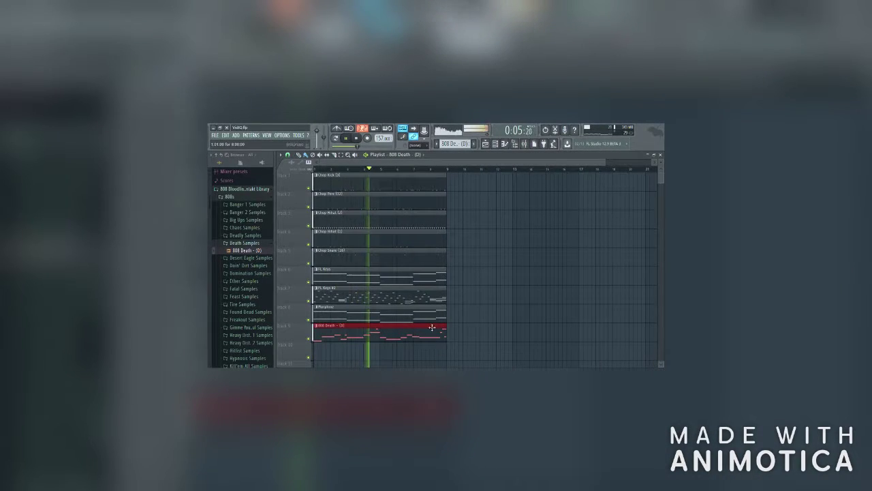
{"action": "left_click_drag", "start_coordinate": [432, 325], "coordinate": [432, 303]}
{"action": "left_click_drag", "start_coordinate": [433, 266], "coordinate": [430, 201]}
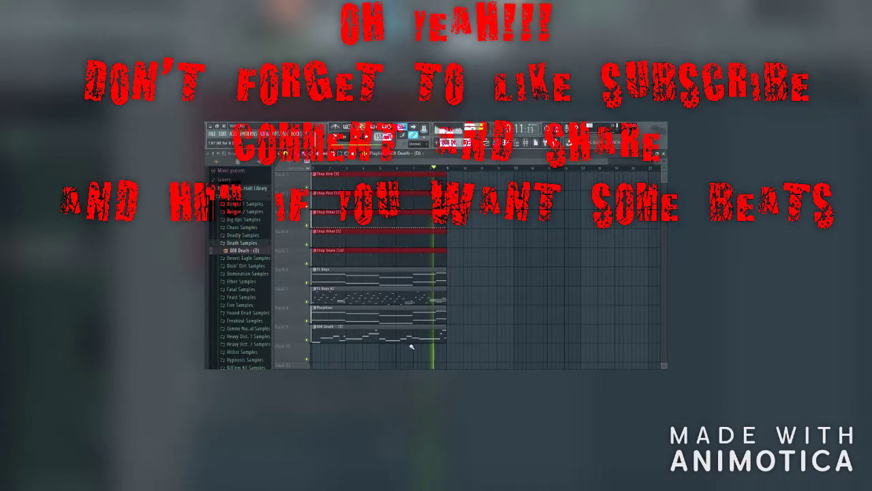
{"action": "left_click_drag", "start_coordinate": [409, 340], "coordinate": [644, 275]}
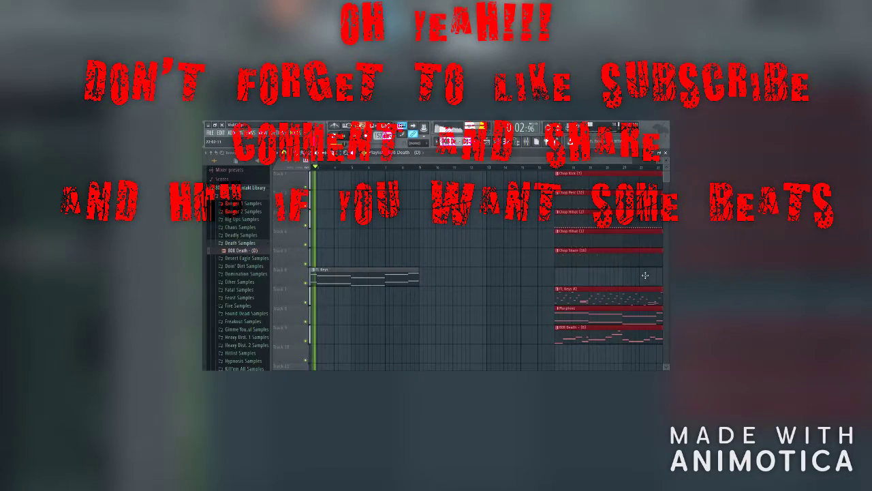
Add an FL Keys clip on track 6 and an FL Keys #2 clip on track 7, both at bar 9.
{"action": "left_click", "coordinate": [364, 276]}
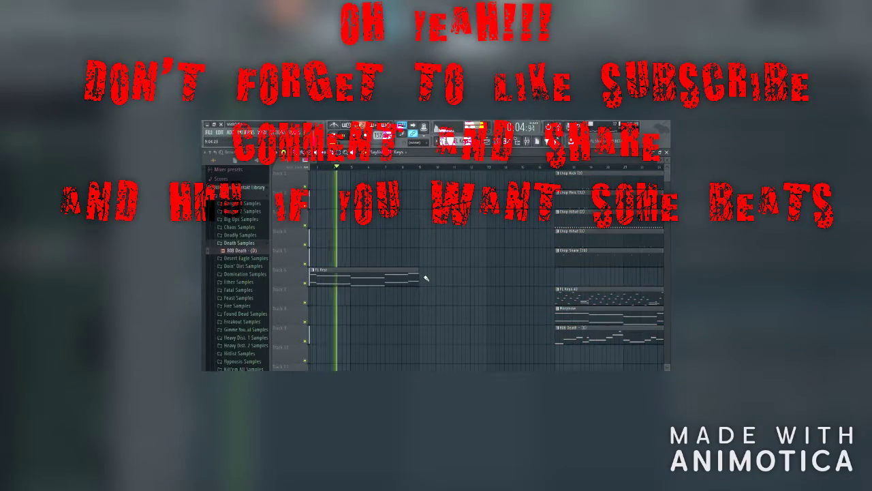
{"action": "left_click", "coordinate": [423, 278]}
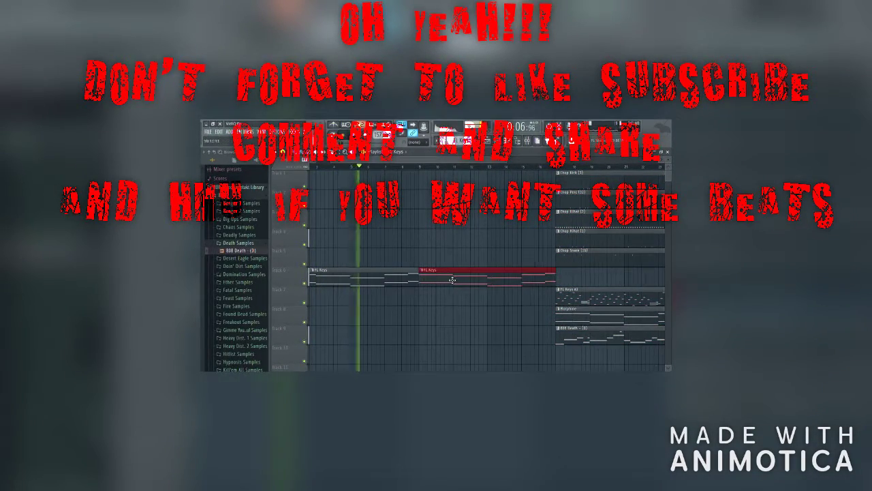
{"action": "left_click", "coordinate": [422, 307]}
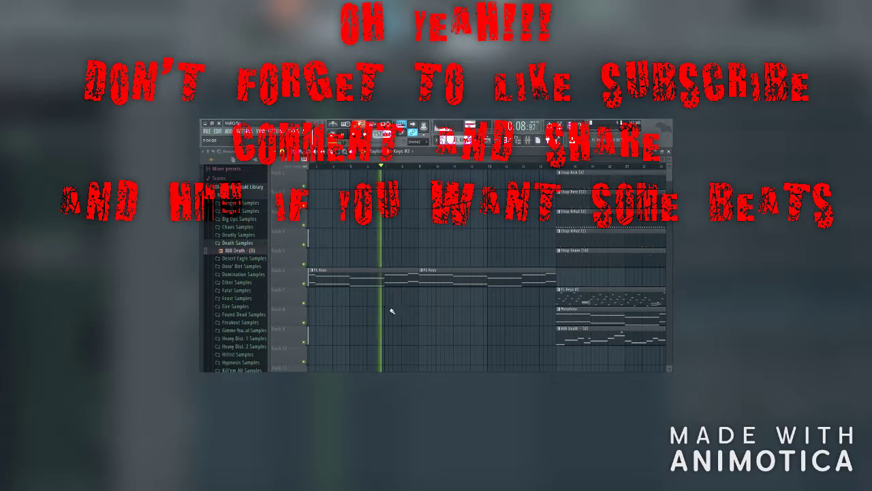
{"action": "left_click", "coordinate": [423, 298]}
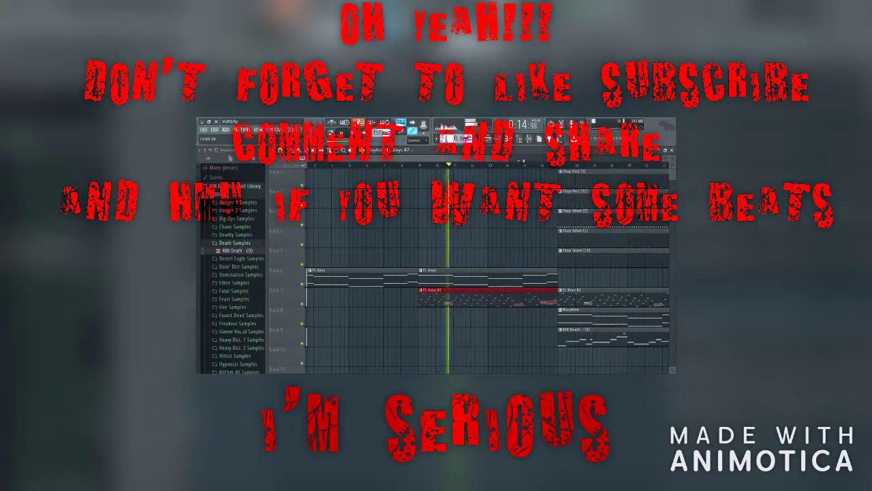
Add an FL Keys clip at bar 17 on track 6 and shorten the bar 9 FL Keys clip to 7:08:00.
{"action": "scroll", "coordinate": [617, 164], "scroll_direction": "down", "scroll_amount": 2}
{"action": "scroll", "coordinate": [618, 165], "scroll_direction": "down", "scroll_amount": 1}
{"action": "left_click", "coordinate": [457, 281]}
{"action": "left_click", "coordinate": [468, 278]}
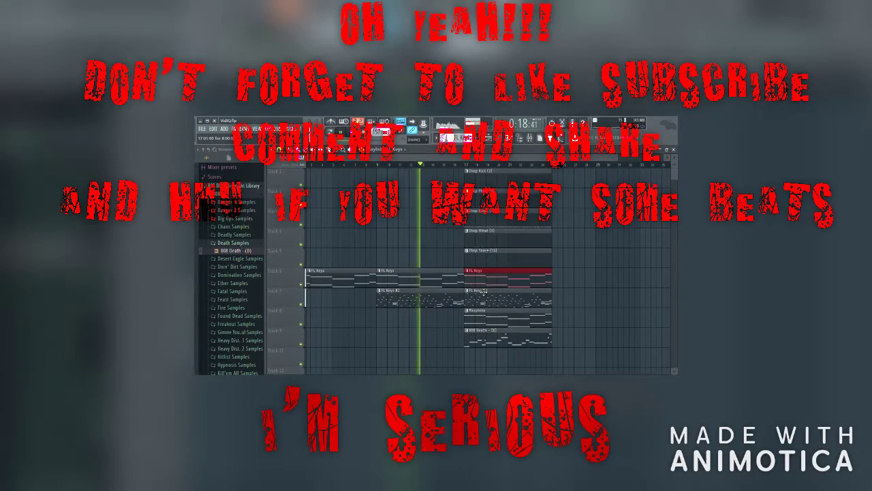
{"action": "left_click", "coordinate": [485, 341]}
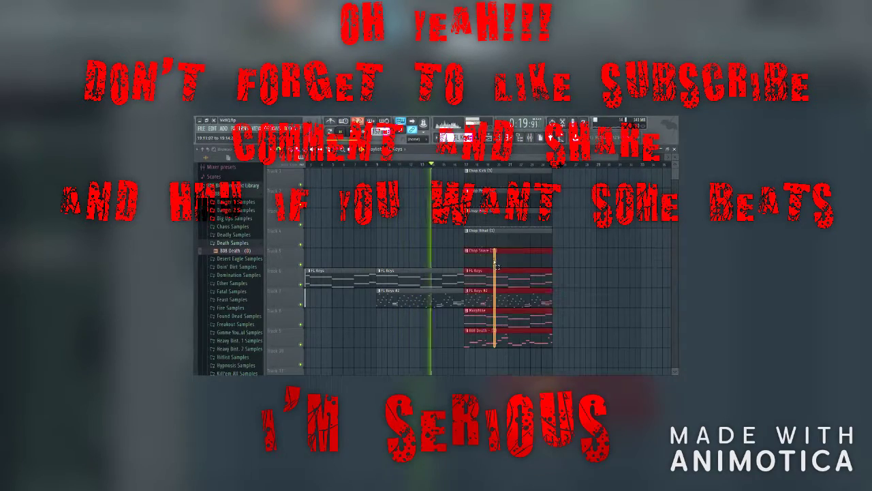
{"action": "left_click", "coordinate": [457, 269]}
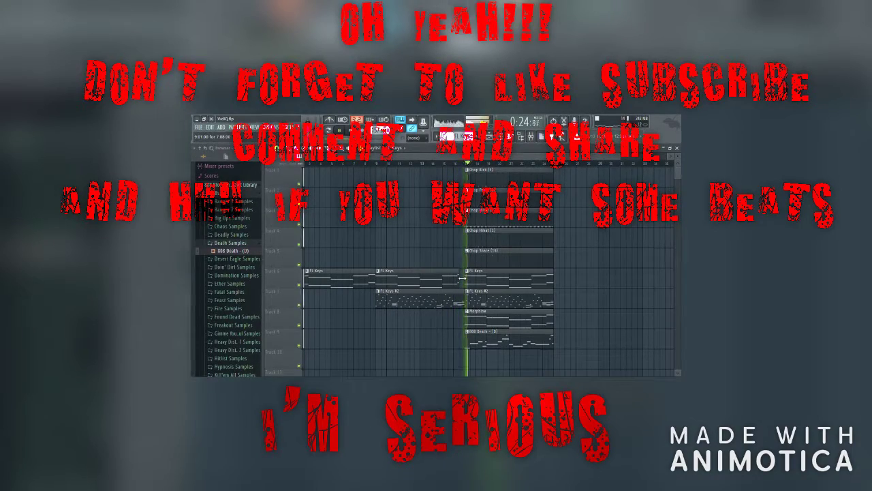
Stop playback and move the Morphine and 808 Death clips together from bar 17 to bar 41.
{"action": "key", "text": "space"}
{"action": "left_click", "coordinate": [497, 330]}
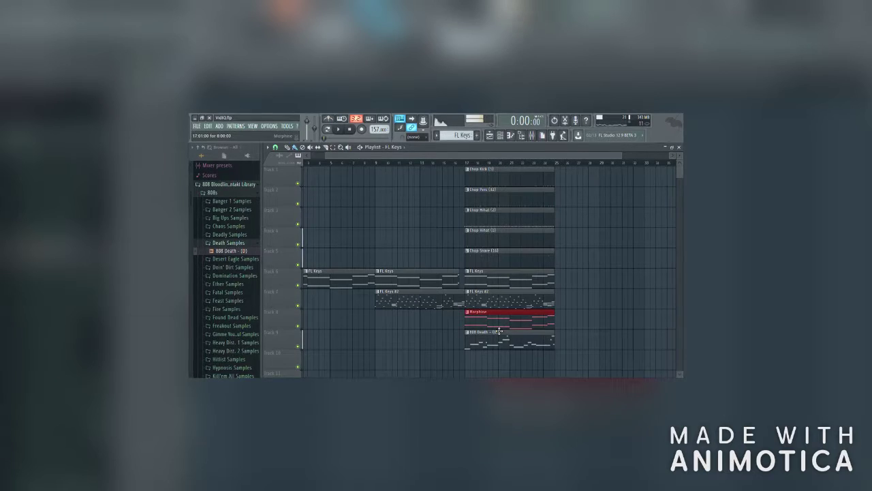
{"action": "left_click_drag", "start_coordinate": [496, 322], "coordinate": [669, 318]}
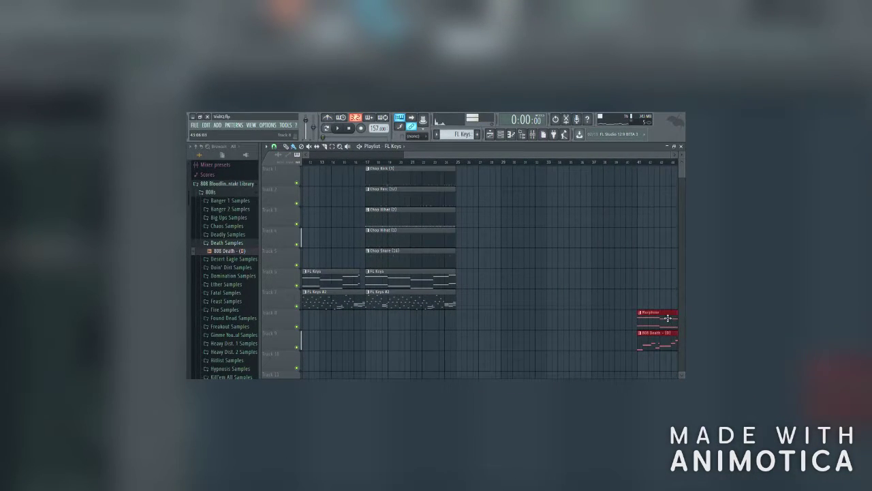
Duplicate the drum, FL Keys and FL Keys #2 clips of the bar 17 section three times, filling up to bar 49.
{"action": "left_click_drag", "start_coordinate": [394, 349], "coordinate": [404, 153]}
{"action": "key", "text": "ctrl+b"}
{"action": "key", "text": "ctrl+b"}
{"action": "key", "text": "ctrl+b"}
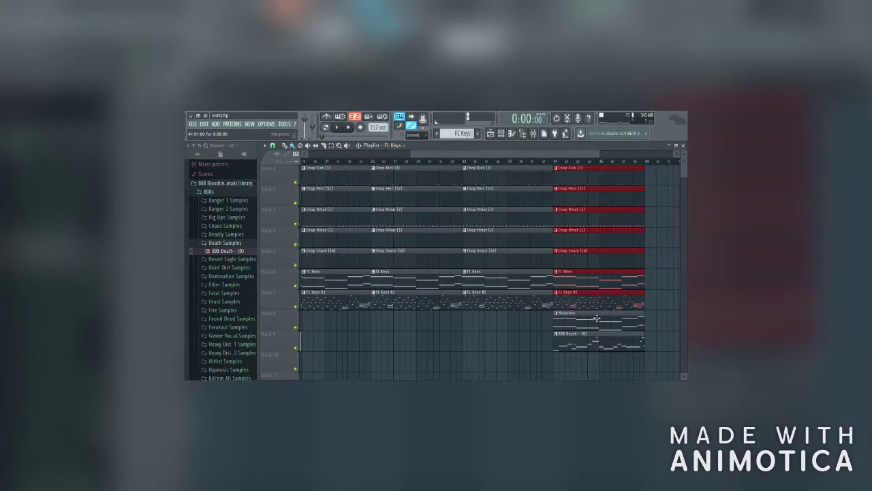
Select only the Morphine and 808 Death clips and move them from bar 41 to bar 33.
{"action": "left_click", "coordinate": [597, 320], "text": "shift"}
{"action": "left_click", "coordinate": [600, 347], "text": "shift"}
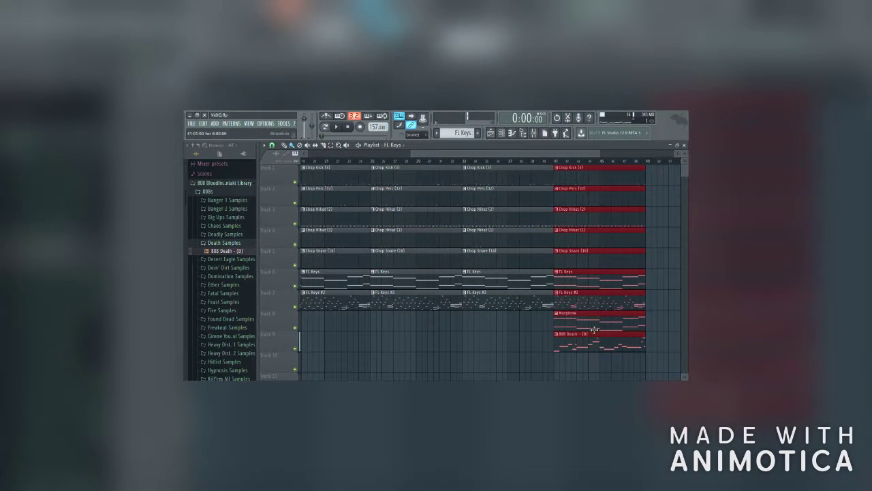
{"action": "left_click_drag", "start_coordinate": [584, 359], "coordinate": [590, 325]}
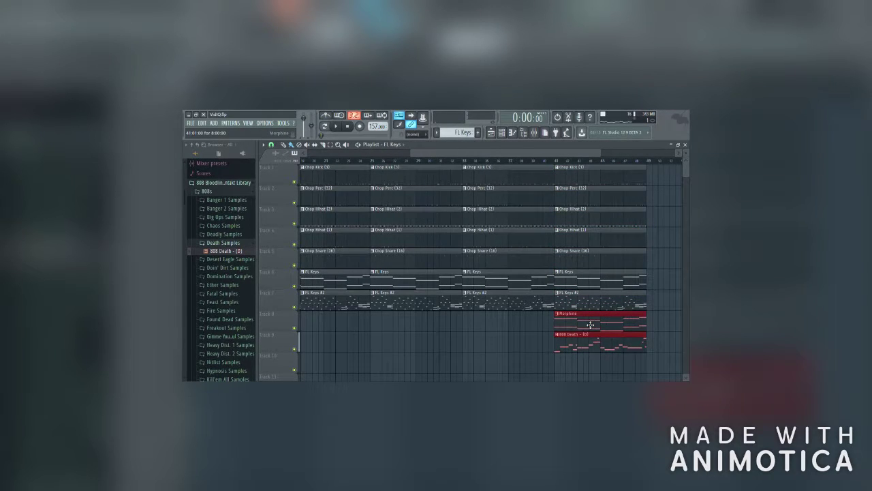
{"action": "left_click_drag", "start_coordinate": [580, 325], "coordinate": [490, 322]}
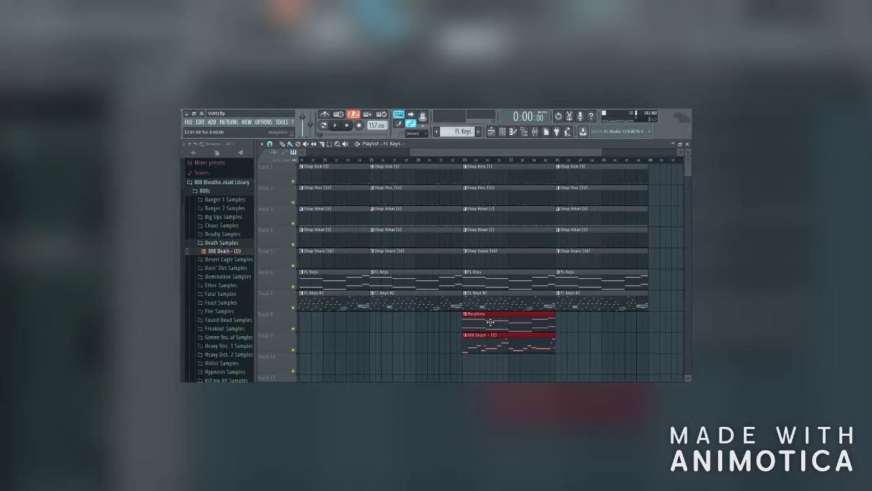
Move the Morphine clip to bar 49 and add 808 Death clips at bars 41 and 49 on track 9.
{"action": "left_click", "coordinate": [458, 334]}
{"action": "left_click_drag", "start_coordinate": [481, 331], "coordinate": [641, 334]}
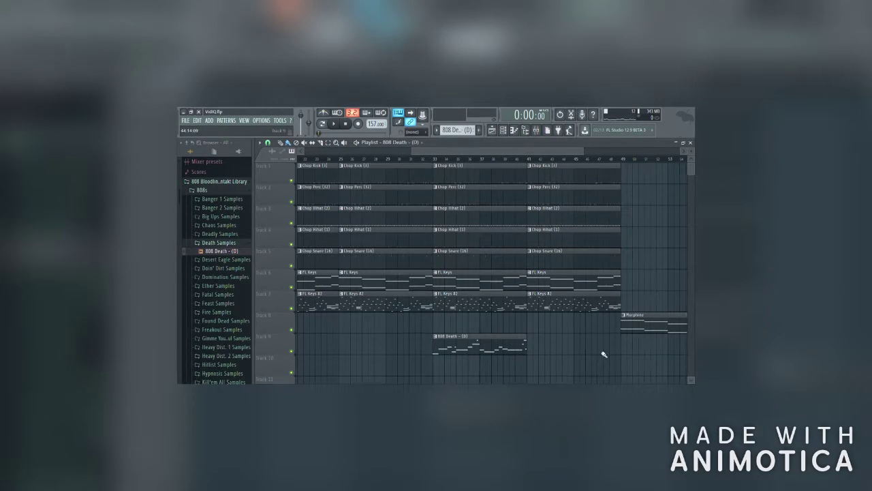
{"action": "left_click", "coordinate": [505, 360]}
{"action": "left_click_drag", "start_coordinate": [524, 361], "coordinate": [566, 348]}
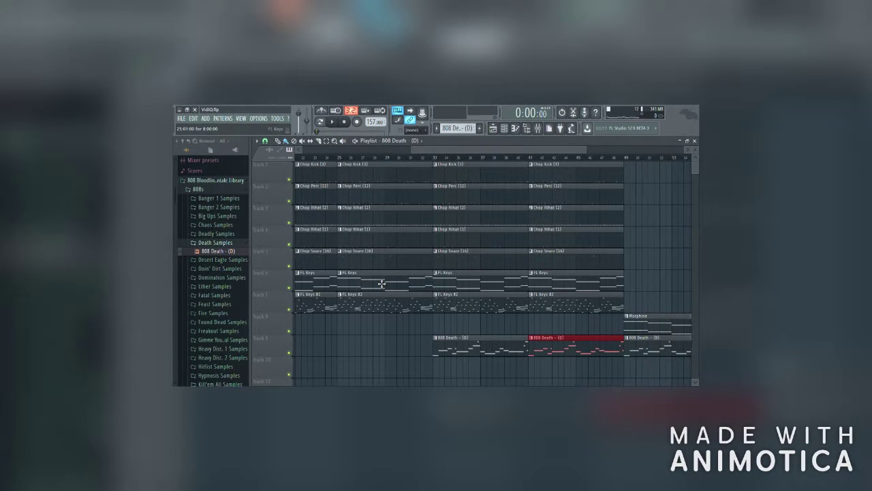
Delete the FL Keys clips at bars 33 and 41, and duplicate the bar 41 drum and FL Keys #2 clips to bar 49.
{"action": "right_click", "coordinate": [469, 278]}
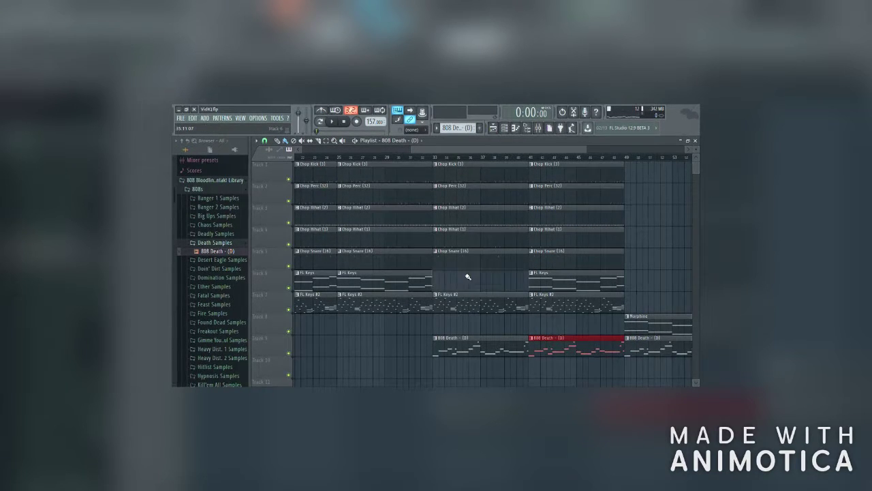
{"action": "right_click", "coordinate": [554, 277]}
{"action": "left_click_drag", "start_coordinate": [571, 331], "coordinate": [542, 159]}
{"action": "key", "text": "ctrl+b"}
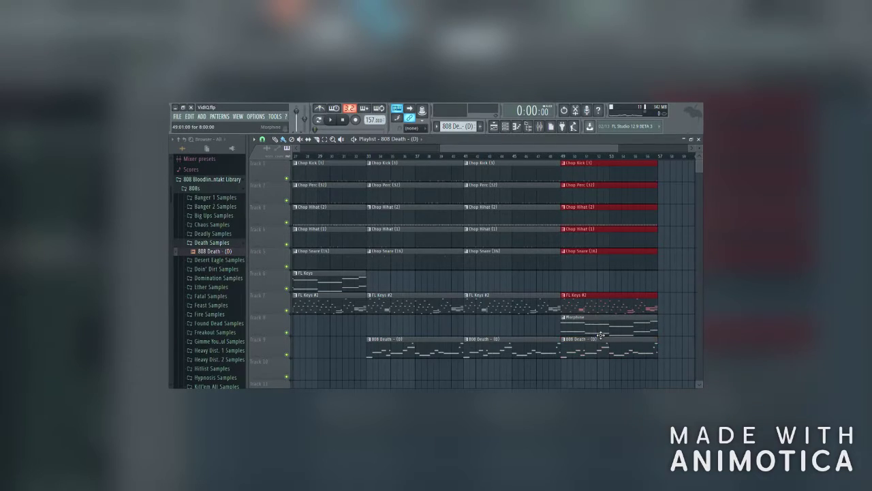
Duplicate the whole bar 49 section, including Morphine and 808 Death, to bar 57 and start playing the song.
{"action": "left_click_drag", "start_coordinate": [602, 350], "coordinate": [599, 354]}
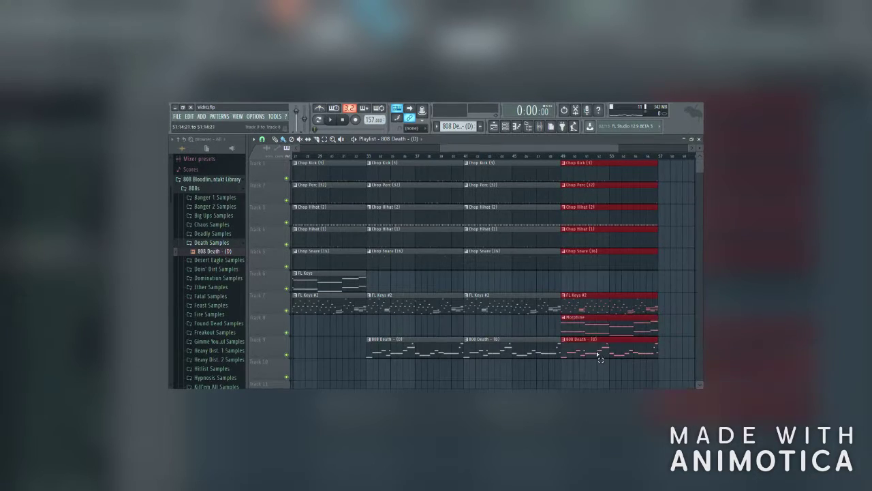
{"action": "left_click", "coordinate": [556, 374]}
{"action": "key", "text": "space"}
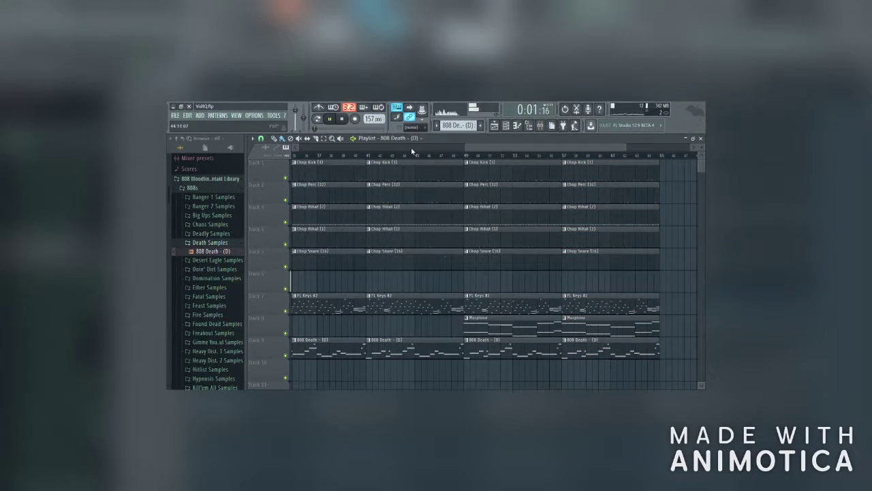
Add an FL Keys clip at bar 65 on track 6 and duplicate the five drum clips from bar 57 to bar 65.
{"action": "scroll", "coordinate": [469, 146], "scroll_direction": "down", "scroll_amount": 2}
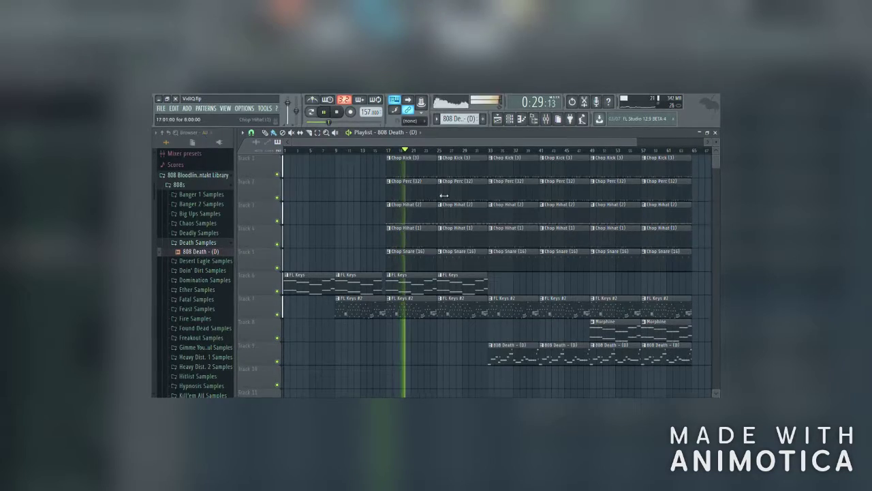
{"action": "left_click", "coordinate": [482, 286]}
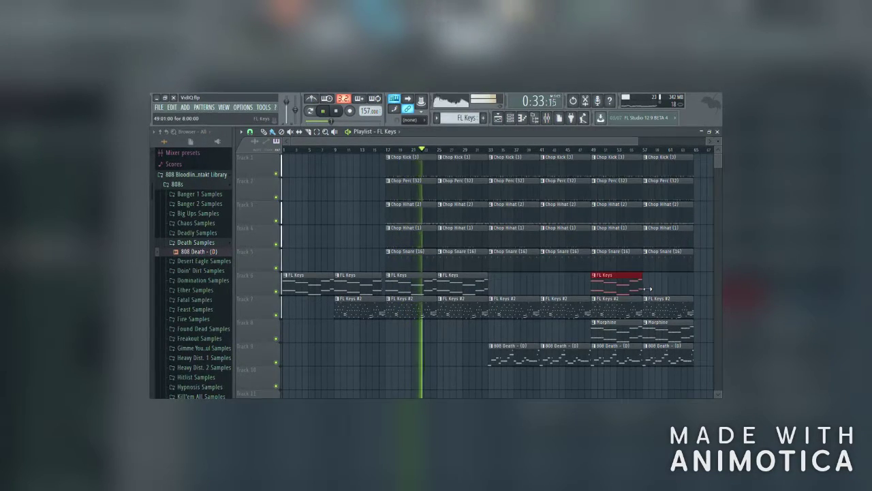
{"action": "left_click_drag", "start_coordinate": [636, 291], "coordinate": [707, 285]}
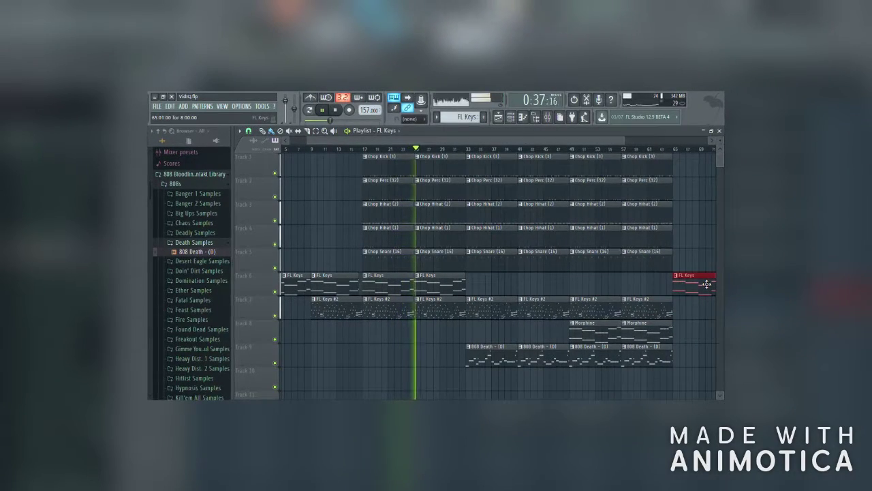
{"action": "left_click_drag", "start_coordinate": [652, 278], "coordinate": [645, 167]}
{"action": "key", "text": "ctrl+b"}
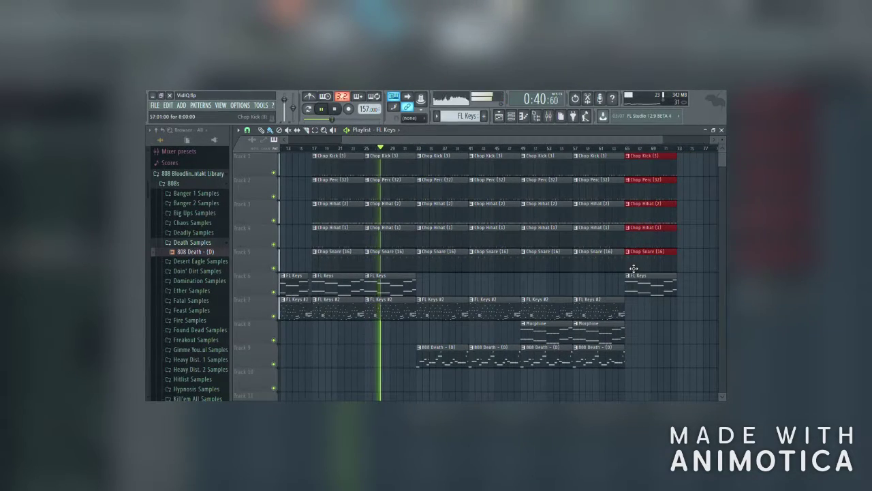
Trim the start of the five bar 65 drum clips to bar 67 and add an 808 Death clip on track 9 with the same start.
{"action": "left_click_drag", "start_coordinate": [632, 263], "coordinate": [641, 265]}
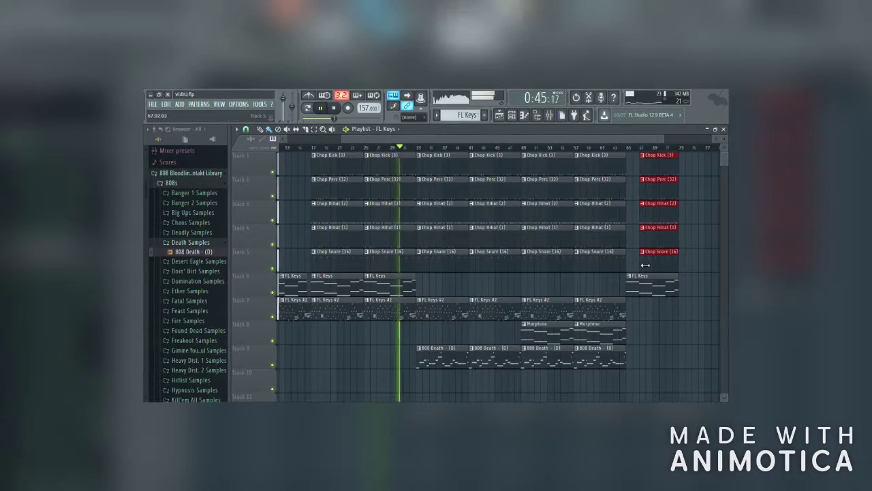
{"action": "left_click", "coordinate": [621, 365]}
{"action": "left_click", "coordinate": [638, 362]}
{"action": "left_click_drag", "start_coordinate": [652, 368], "coordinate": [651, 370]}
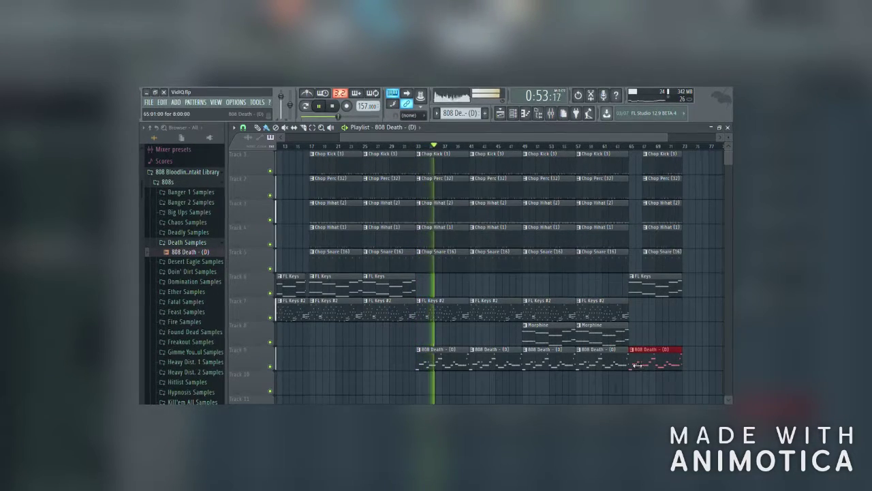
{"action": "left_click_drag", "start_coordinate": [641, 368], "coordinate": [652, 365]}
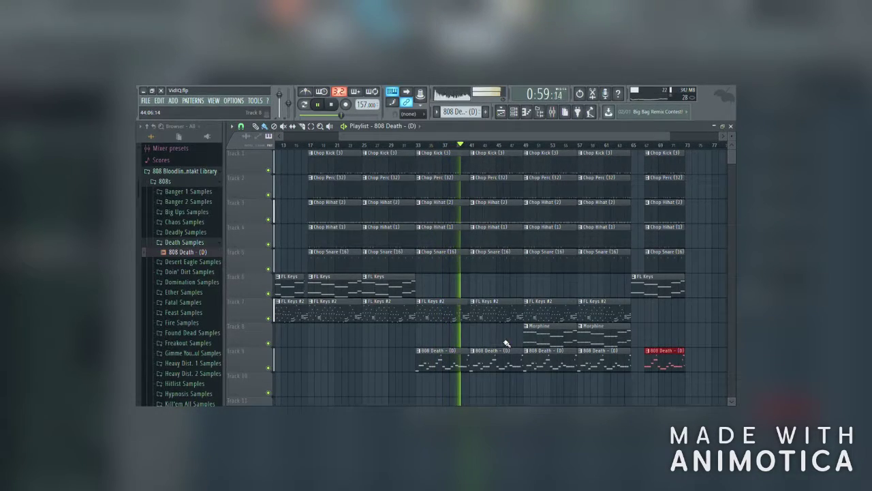
Add an FL Keys clip at bar 73, then duplicate the bar 67 drum and 808 Death clips and extend their copies to start at bar 73.
{"action": "mouse_move", "coordinate": [571, 335]}
{"action": "left_mouse_down"}
{"action": "mouse_move", "coordinate": [539, 339]}
{"action": "mouse_move", "coordinate": [573, 340]}
{"action": "left_mouse_up"}
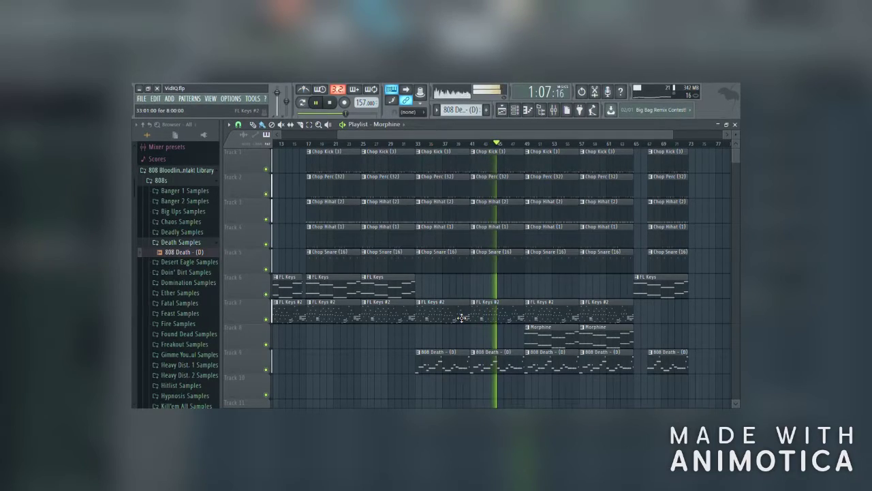
{"action": "left_click", "coordinate": [698, 297]}
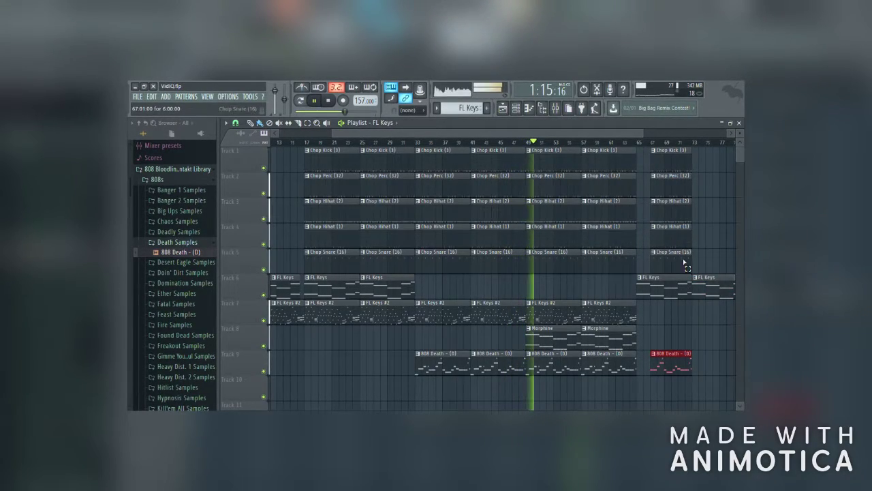
{"action": "left_click_drag", "start_coordinate": [678, 272], "coordinate": [679, 179]}
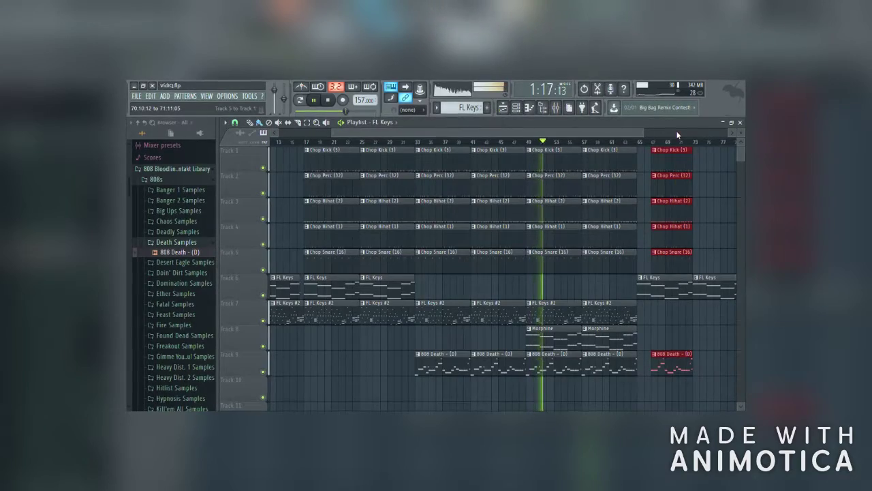
{"action": "key", "text": "ctrl+b"}
{"action": "left_click_drag", "start_coordinate": [681, 262], "coordinate": [697, 262]}
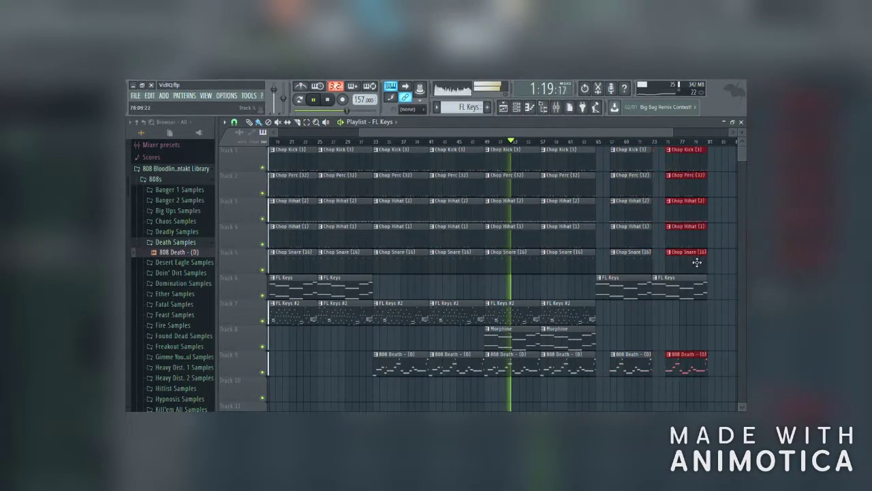
{"action": "left_click_drag", "start_coordinate": [666, 265], "coordinate": [653, 265]}
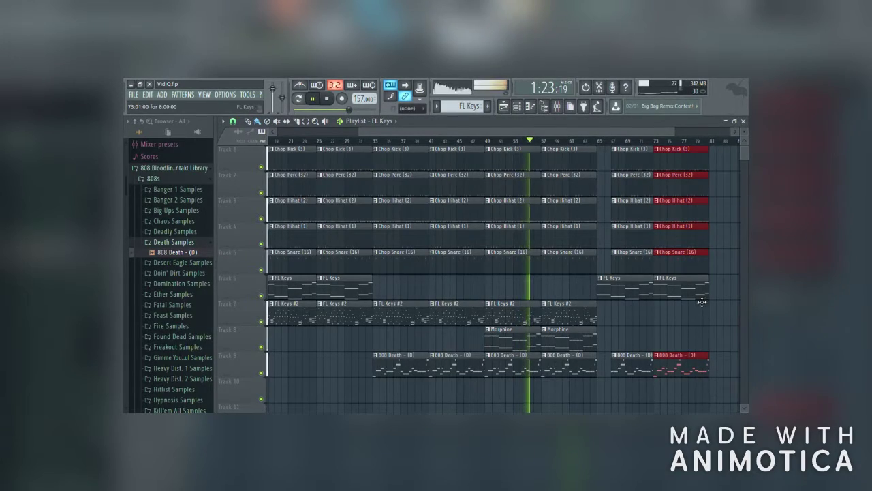
Add FL Keys #2 clips at bars 65 and 73 on track 7.
{"action": "left_click", "coordinate": [655, 321]}
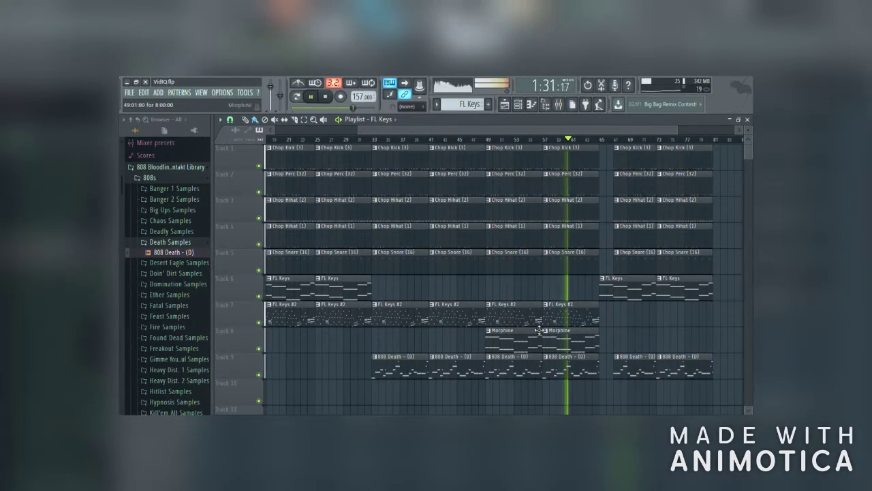
{"action": "left_click", "coordinate": [597, 322]}
{"action": "left_click", "coordinate": [606, 322]}
{"action": "left_click", "coordinate": [663, 321]}
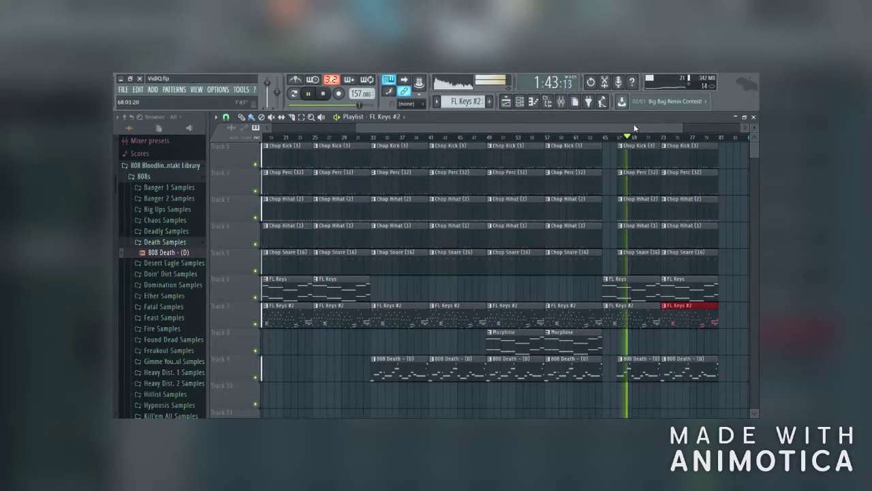
Repeat the bar 73 drum and FL Keys clips at bars 81 and 89, leaving out Chop Perc (32) and Chop Hihat (1).
{"action": "left_click_drag", "start_coordinate": [633, 124], "coordinate": [692, 115]}
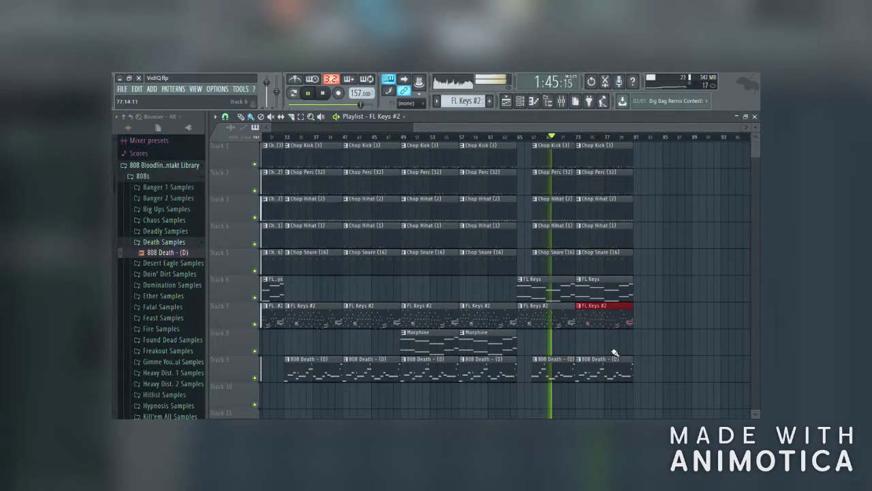
{"action": "left_click_drag", "start_coordinate": [631, 302], "coordinate": [608, 151]}
{"action": "key", "text": "ctrl+b"}
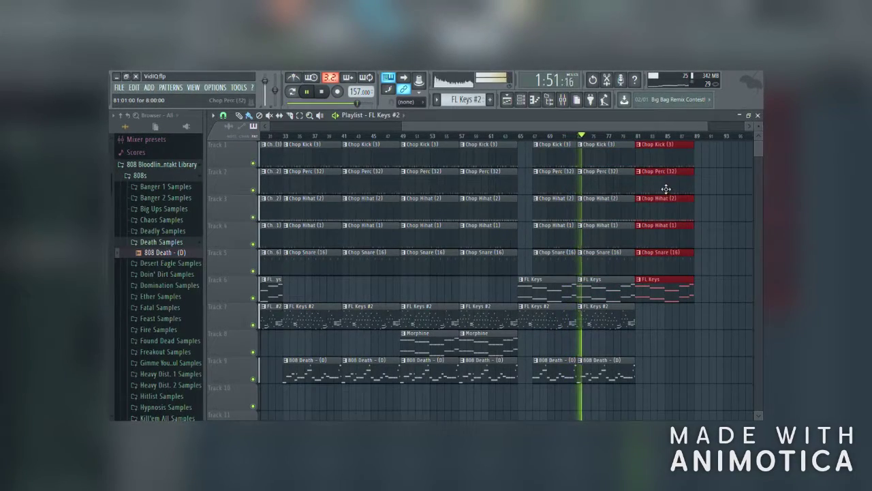
{"action": "right_click", "coordinate": [683, 233]}
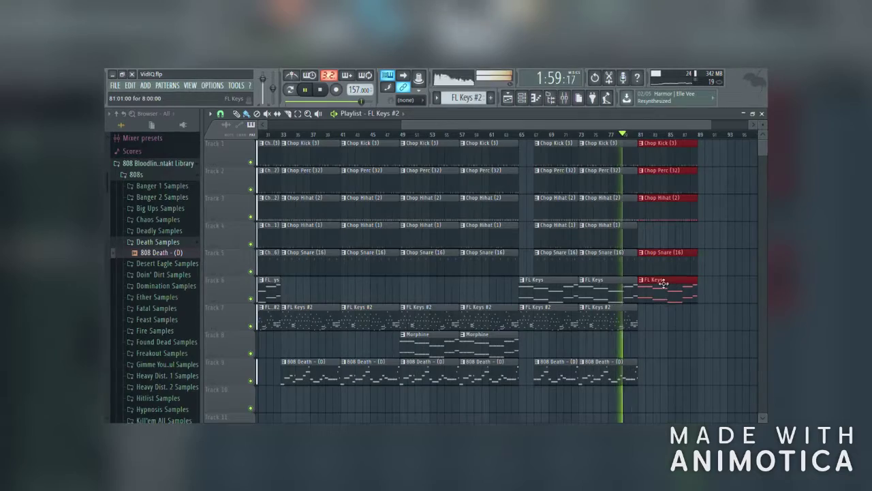
{"action": "right_click", "coordinate": [679, 186]}
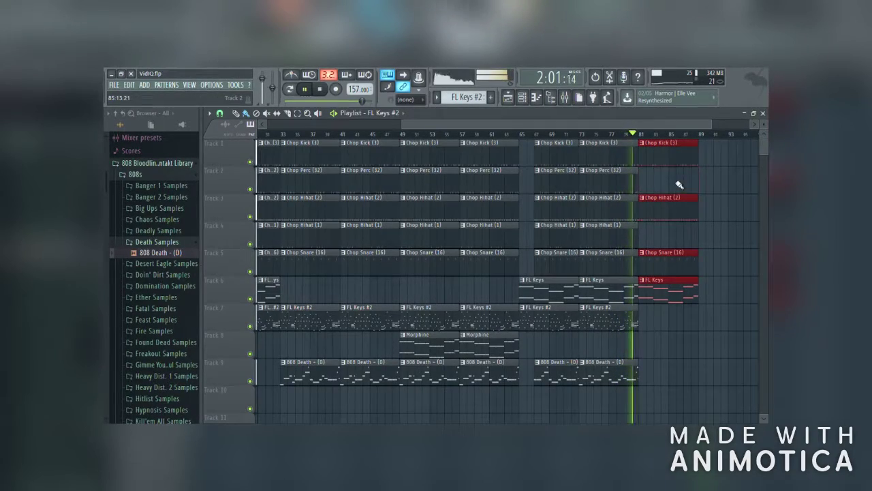
{"action": "key", "text": "ctrl+b"}
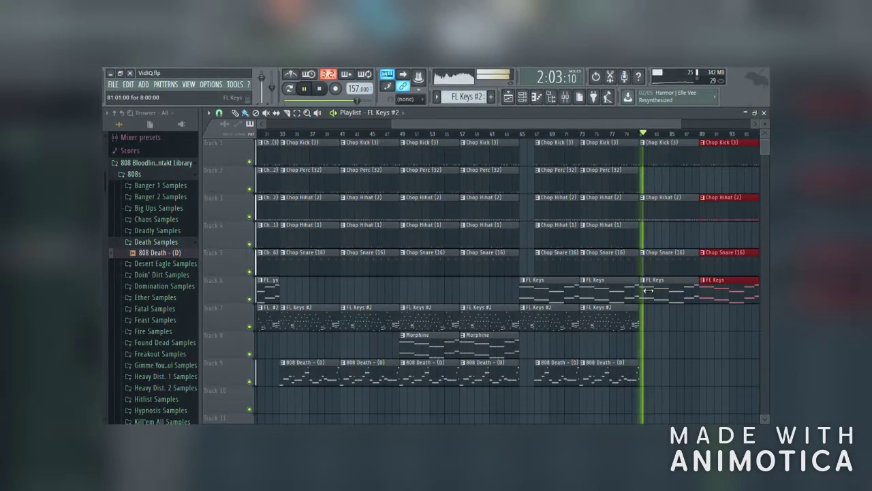
Copy the full two-clip section at bars 49 and 57, including Morphine and 808 Death, to bar 97.
{"action": "left_click_drag", "start_coordinate": [454, 127], "coordinate": [535, 126]}
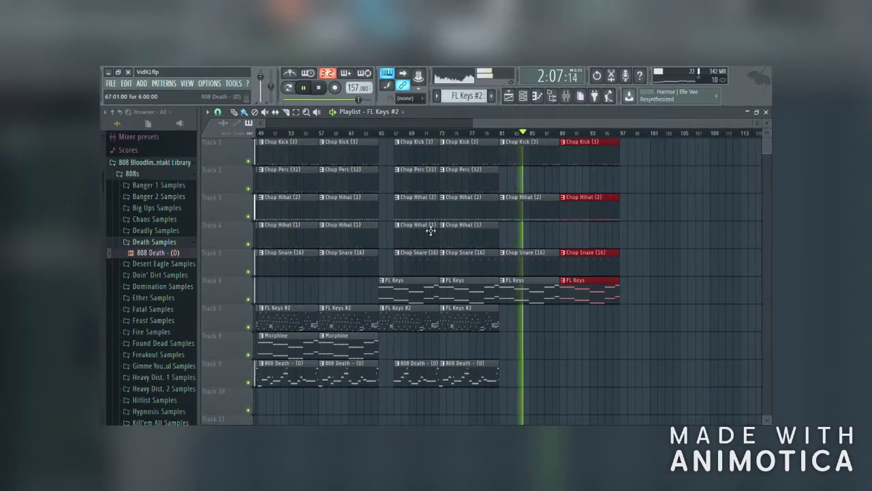
{"action": "left_click_drag", "start_coordinate": [469, 126], "coordinate": [269, 168]}
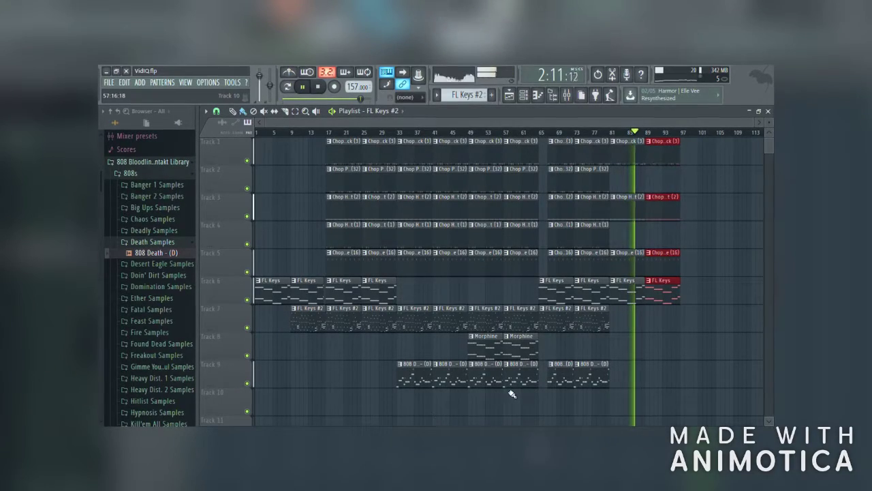
{"action": "left_click_drag", "start_coordinate": [504, 409], "coordinate": [524, 156]}
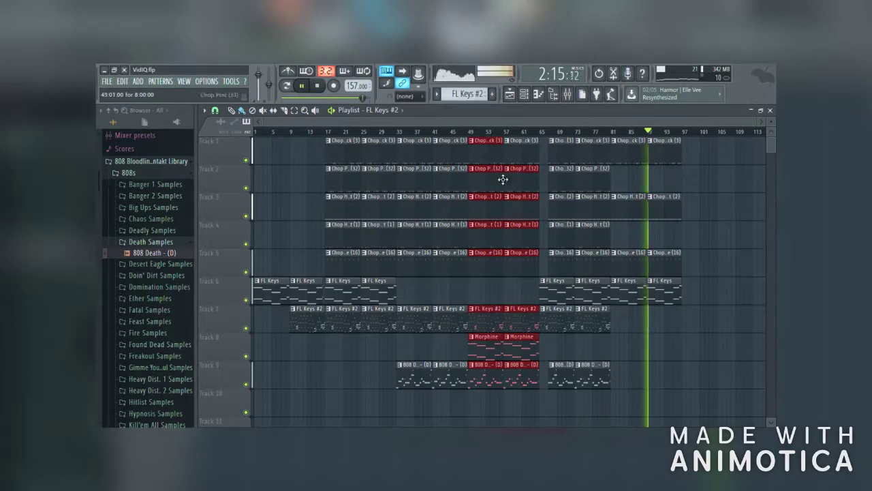
{"action": "key", "text": "ctrl+v"}
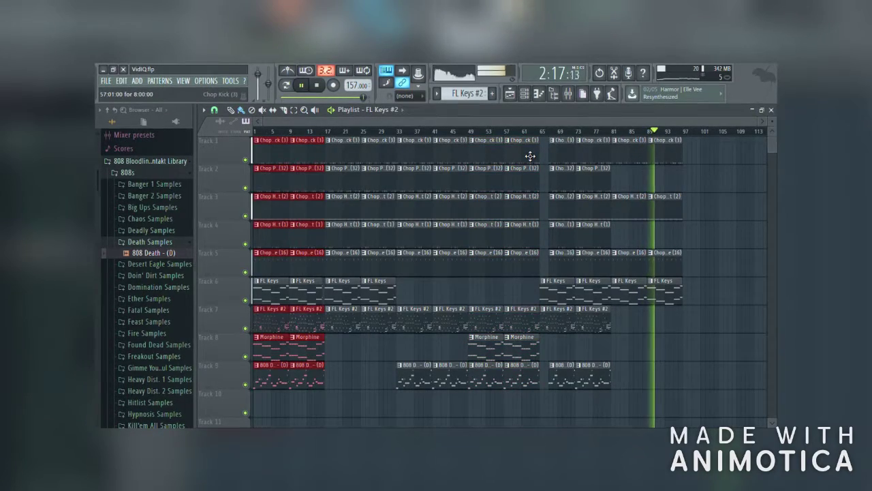
{"action": "left_click_drag", "start_coordinate": [273, 151], "coordinate": [690, 124]}
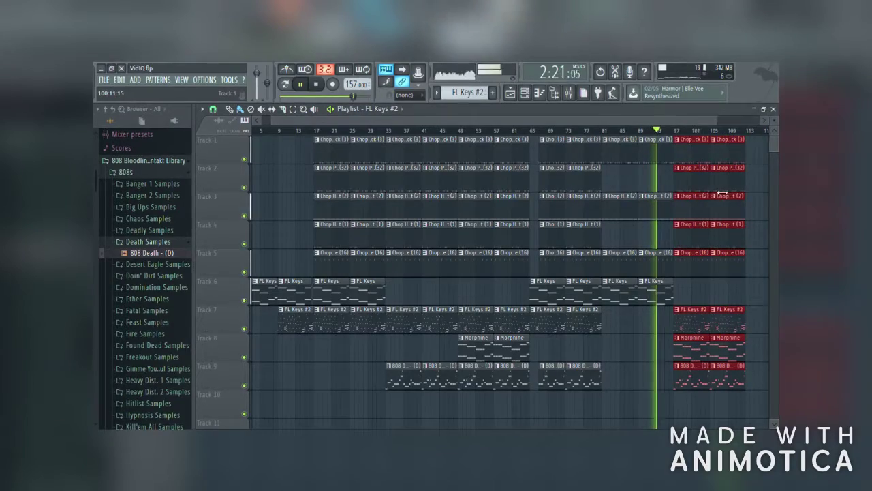
Add FL Keys clips at bars 97 and 105 on track 6.
{"action": "left_click", "coordinate": [673, 303]}
{"action": "left_click_drag", "start_coordinate": [673, 303], "coordinate": [690, 303]}
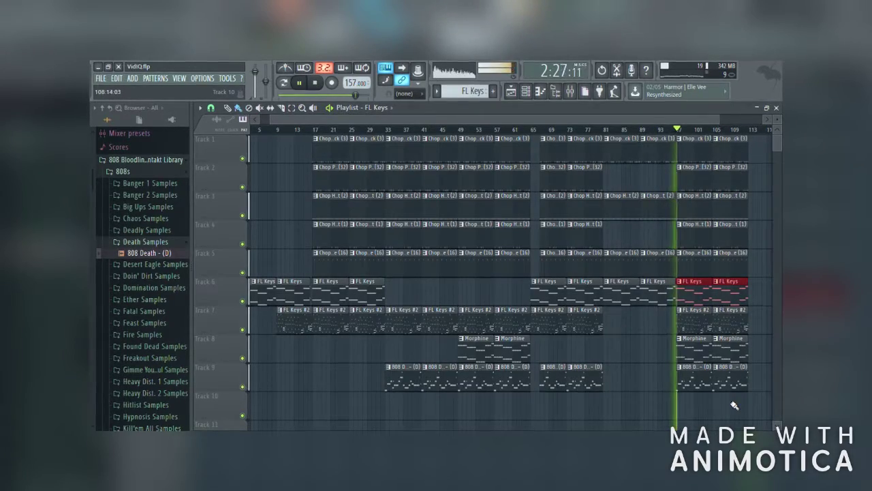
{"action": "key", "text": "ctrl+d"}
{"action": "left_click_drag", "start_coordinate": [734, 409], "coordinate": [681, 136]}
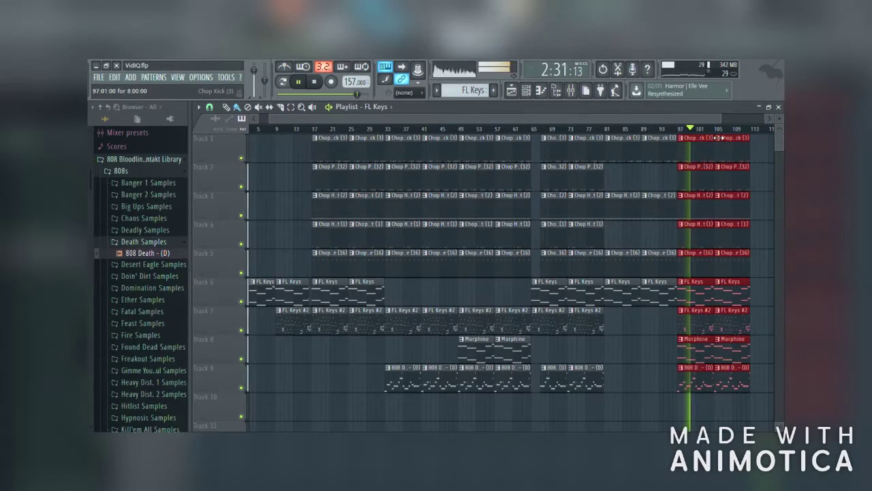
{"action": "key", "text": "ctrl+d"}
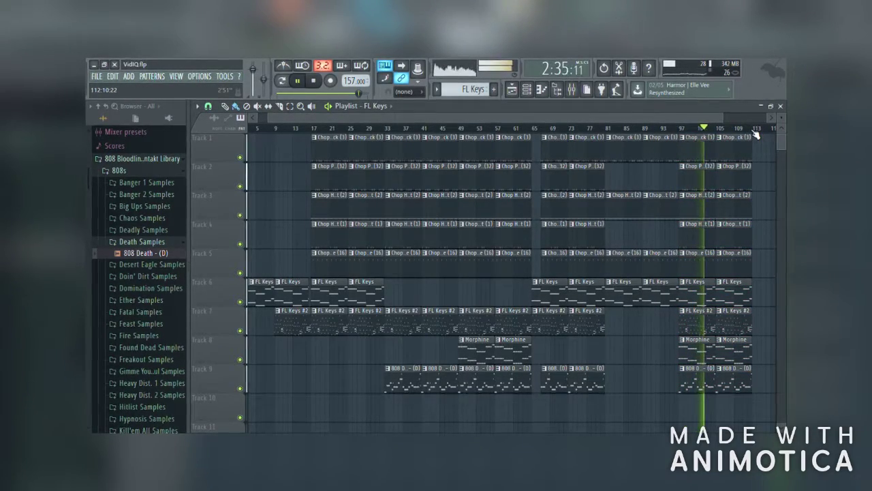
Duplicate the whole section between bars 65 and 97 on all tracks to bar 113.
{"action": "left_click_drag", "start_coordinate": [638, 116], "coordinate": [673, 115]}
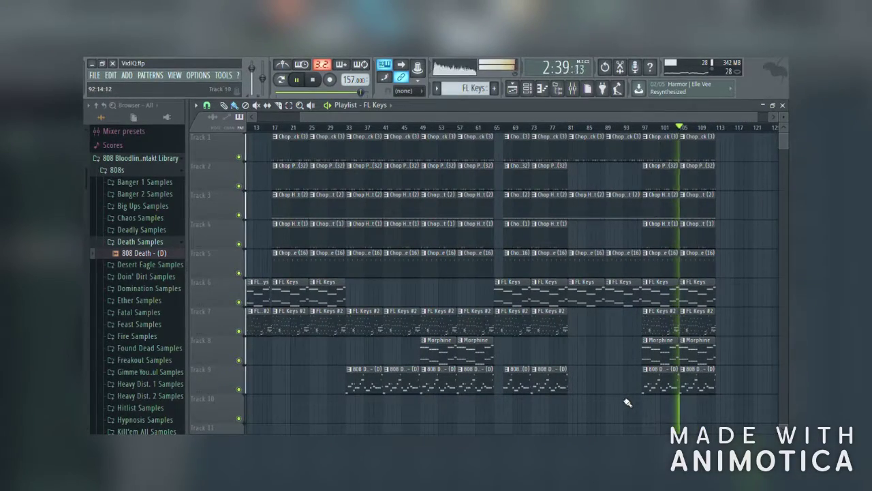
{"action": "left_click_drag", "start_coordinate": [623, 133], "coordinate": [504, 418]}
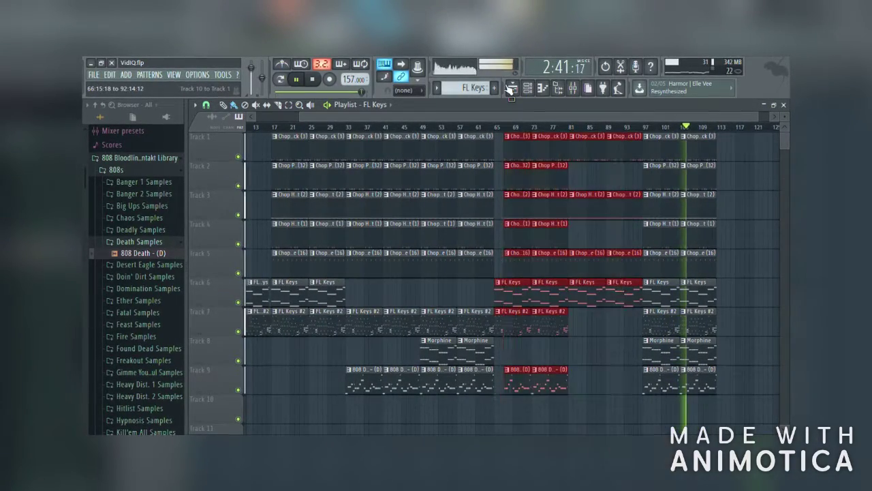
{"action": "key", "text": "ctrl+b"}
{"action": "left_click_drag", "start_coordinate": [611, 157], "coordinate": [689, 153]}
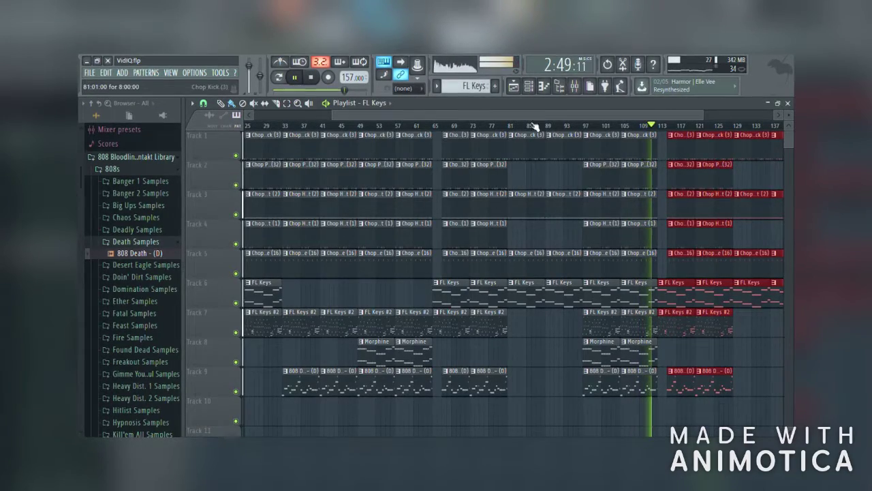
{"action": "left_click_drag", "start_coordinate": [582, 115], "coordinate": [651, 113]}
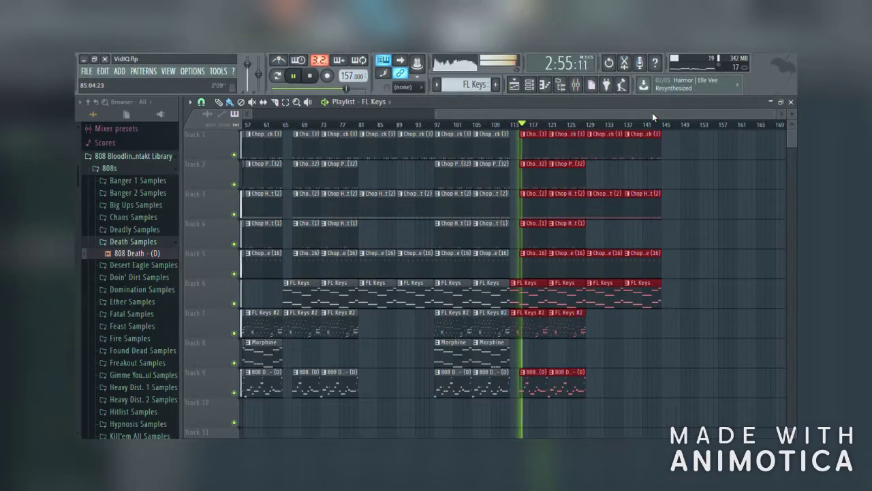
Add an FL Keys clip at bar 145 on track 6 and delete the Chop Snare, Chop Hihat (2) and Chop Kick clips at bar 137.
{"action": "left_click", "coordinate": [677, 317]}
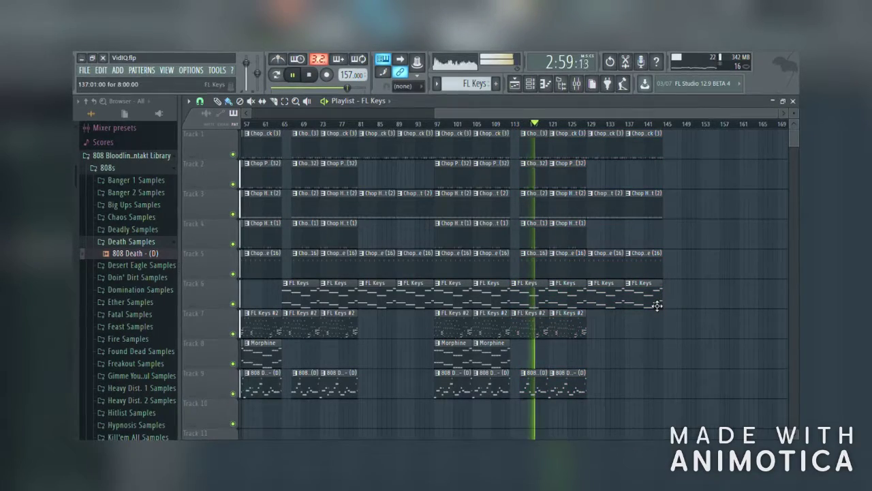
{"action": "left_click", "coordinate": [671, 302]}
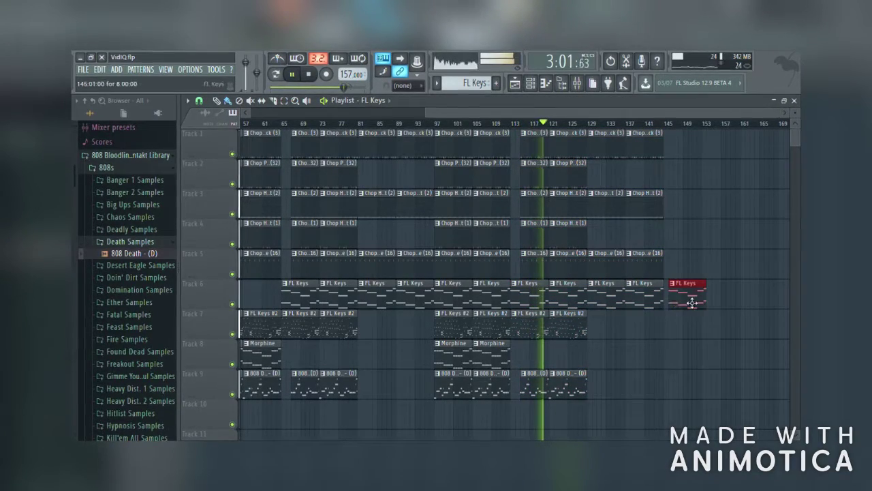
{"action": "right_click", "coordinate": [654, 262]}
{"action": "right_click", "coordinate": [644, 201]}
{"action": "right_click", "coordinate": [643, 136]}
Add FL Keys #2 clips at bars 129 and 137 on track 7 and delete the Chop Hihat (2) clip at bar 129.
{"action": "left_click", "coordinate": [587, 335]}
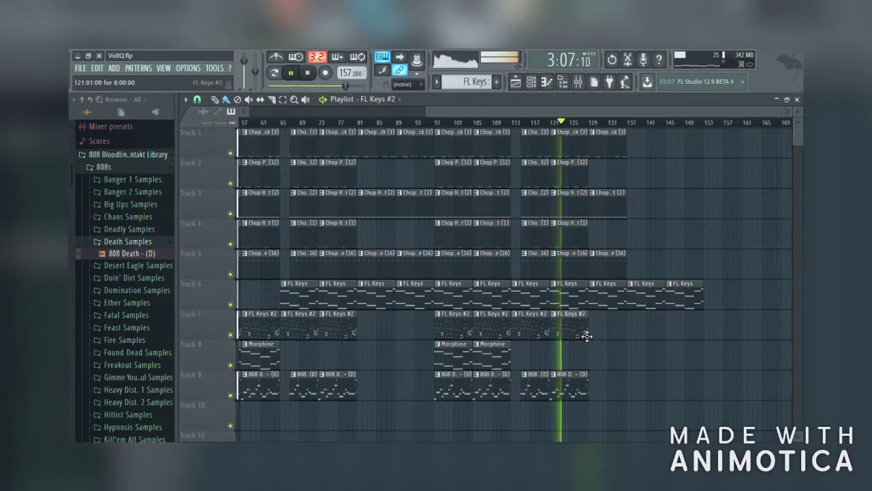
{"action": "left_click", "coordinate": [593, 332]}
{"action": "left_click", "coordinate": [637, 330]}
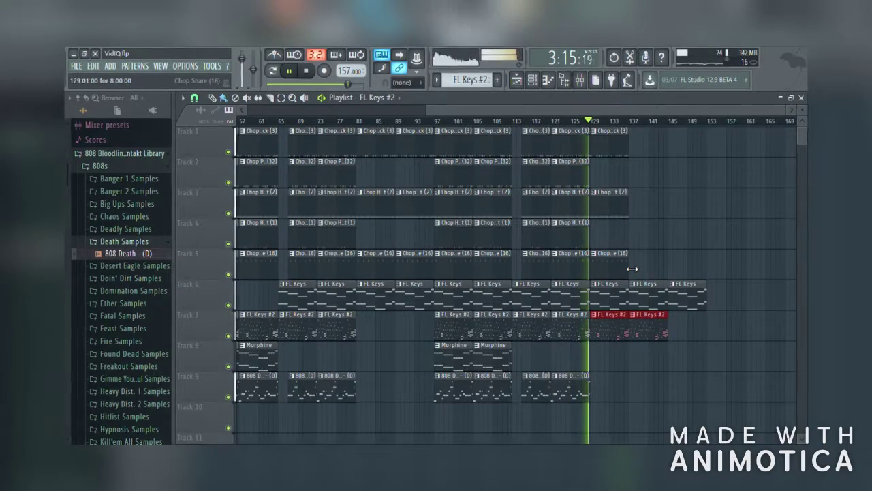
{"action": "right_click", "coordinate": [612, 202]}
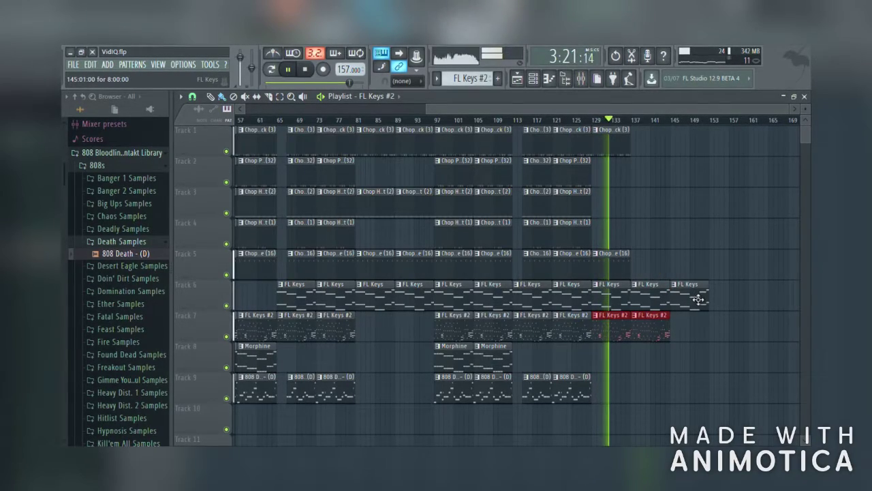
Show the whole arrangement in the playlist and stop the song.
{"action": "left_click_drag", "start_coordinate": [705, 297], "coordinate": [720, 297]}
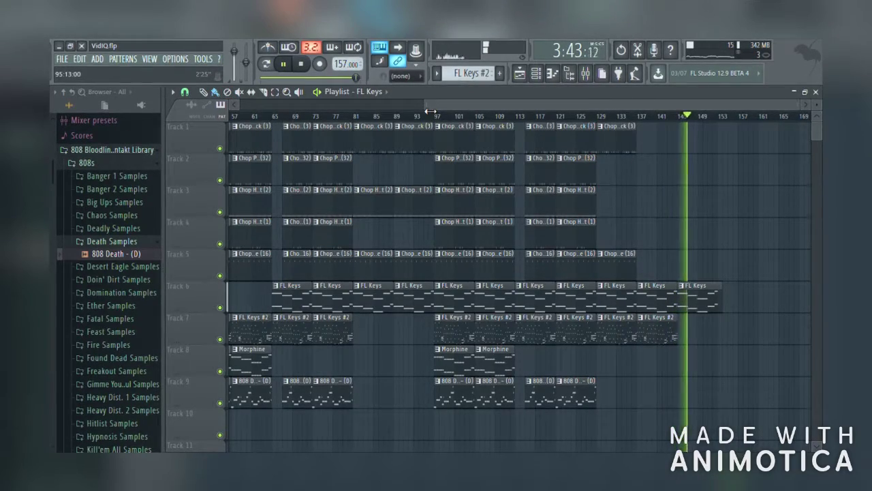
{"action": "left_click_drag", "start_coordinate": [430, 109], "coordinate": [235, 108]}
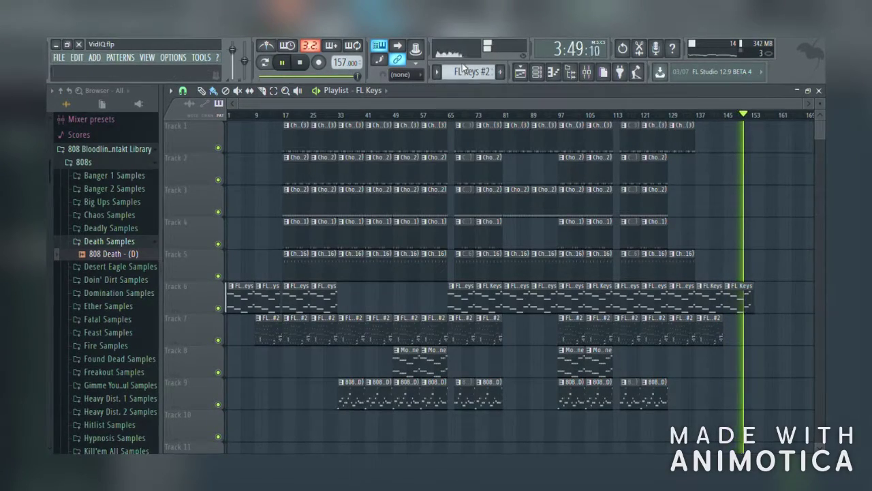
{"action": "left_click", "coordinate": [300, 62]}
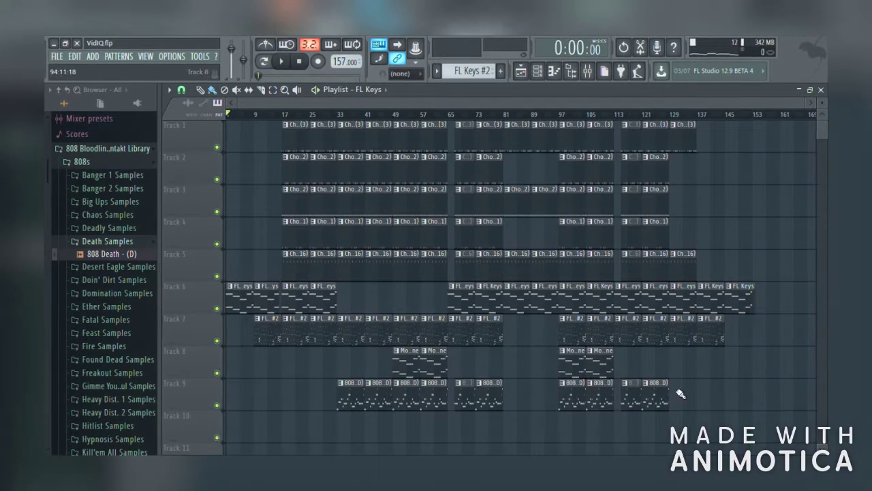